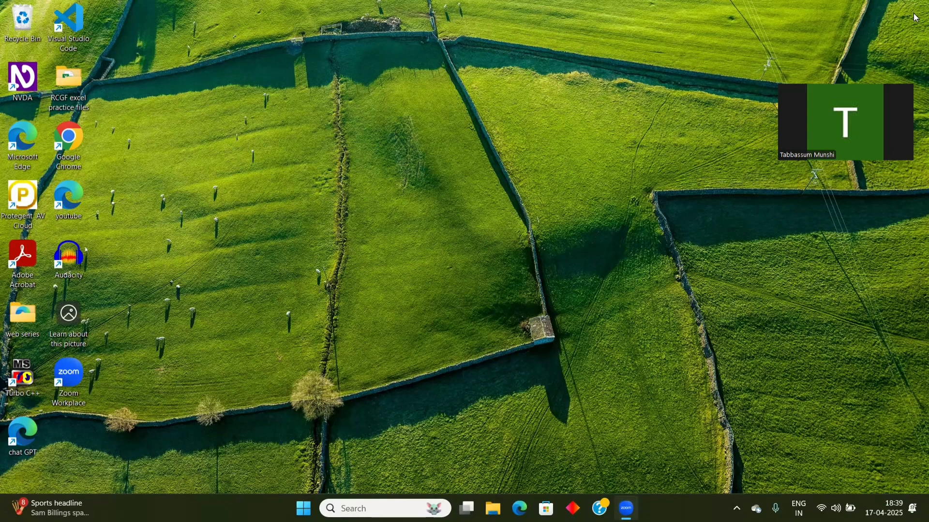
Open Microsoft Edge from the desktop and go to drive.google.com
key("alt+Tab")
key("super+d")
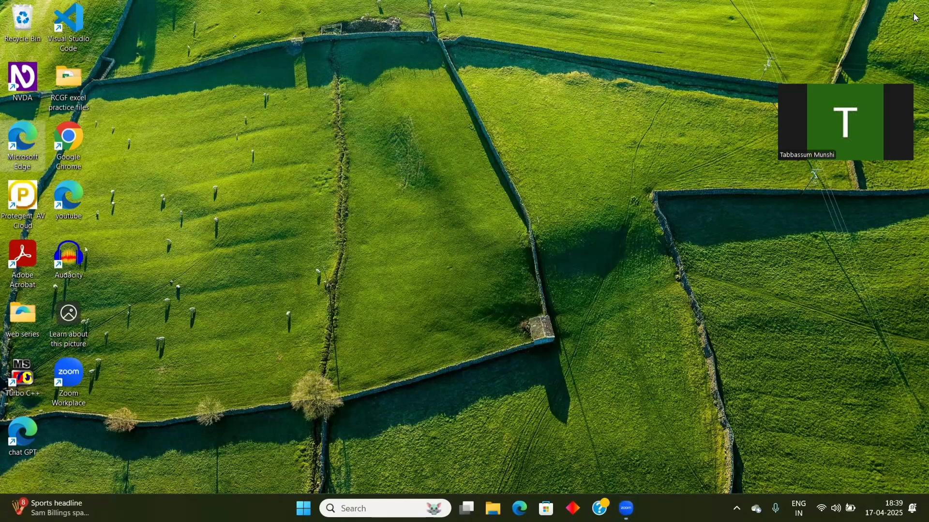
key("Return")
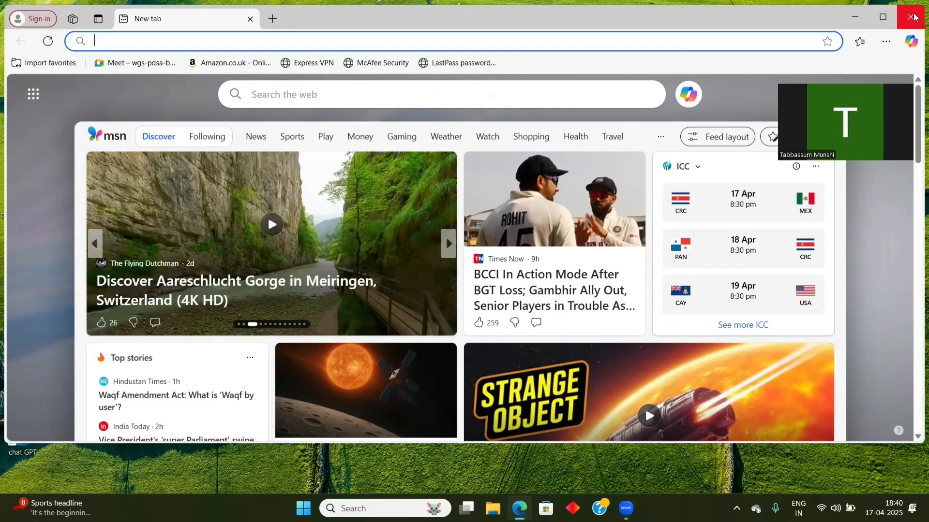
type("drive.google.com")
key("Return")
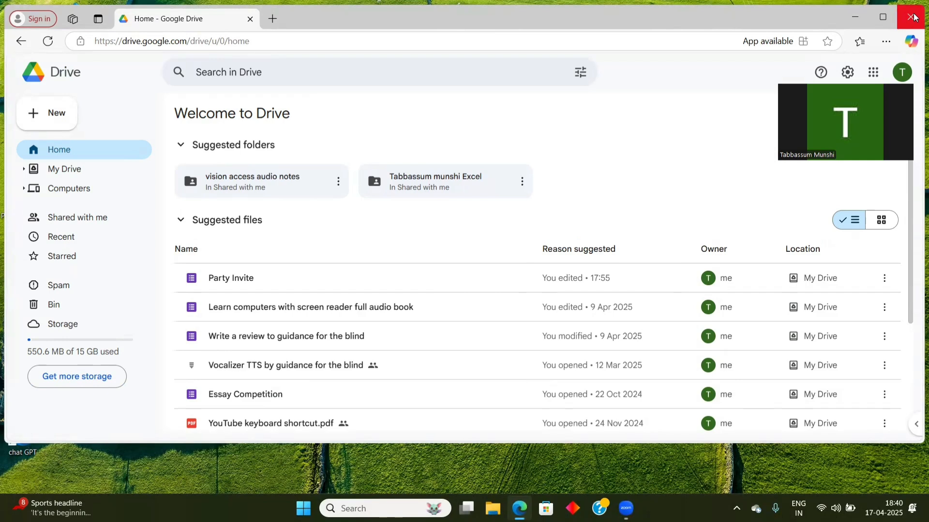
Open the Party Invite form from the suggested files in Drive
key("Down")
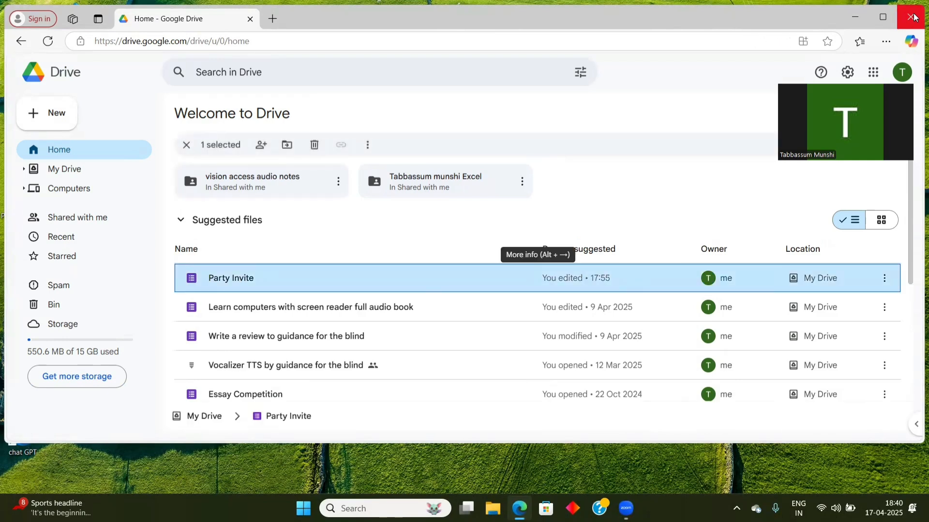
key("Up")
key("Down")
key("Return")
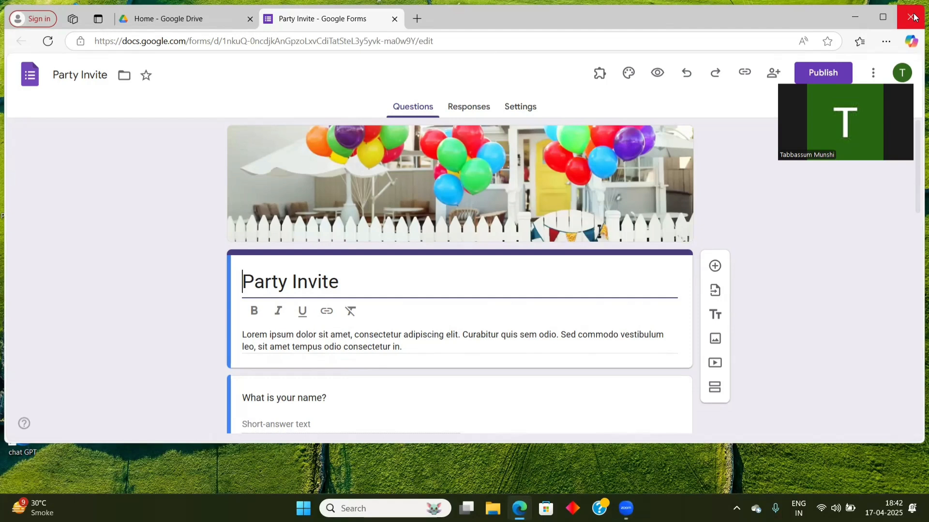
Make the "What is your name?" question required
key("Tab")
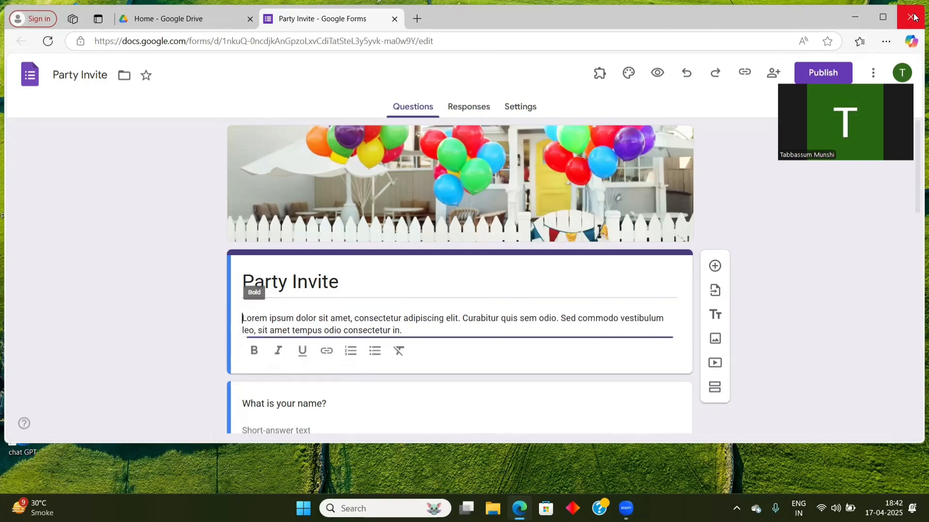
key("ctrl+a")
key("Tab")
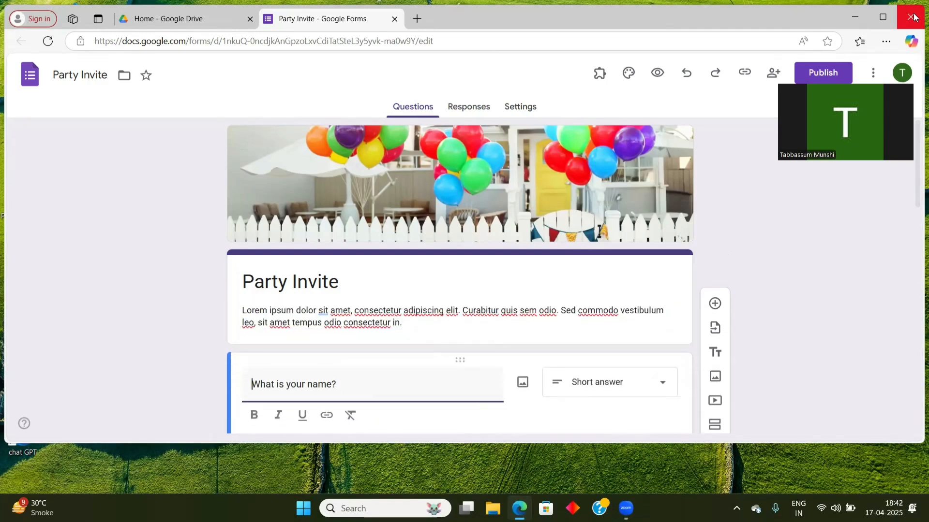
key("Tab")
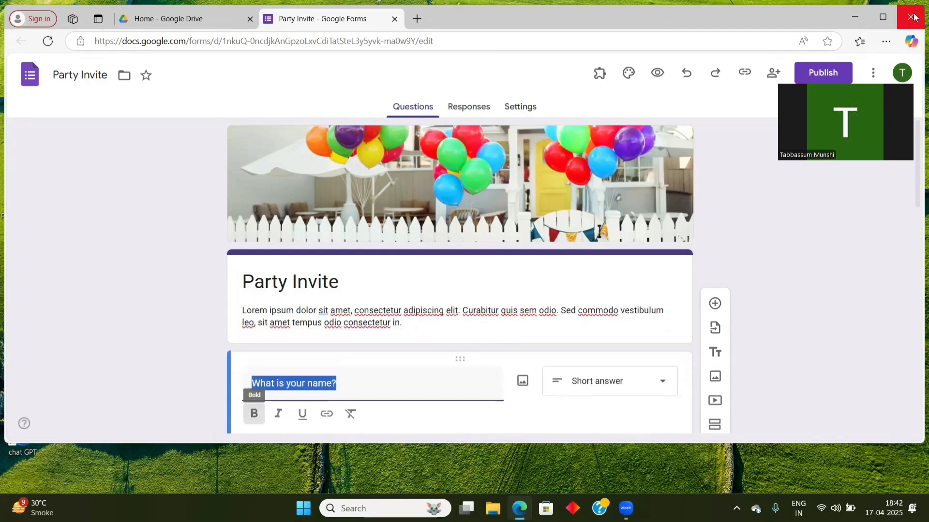
key("Tab")
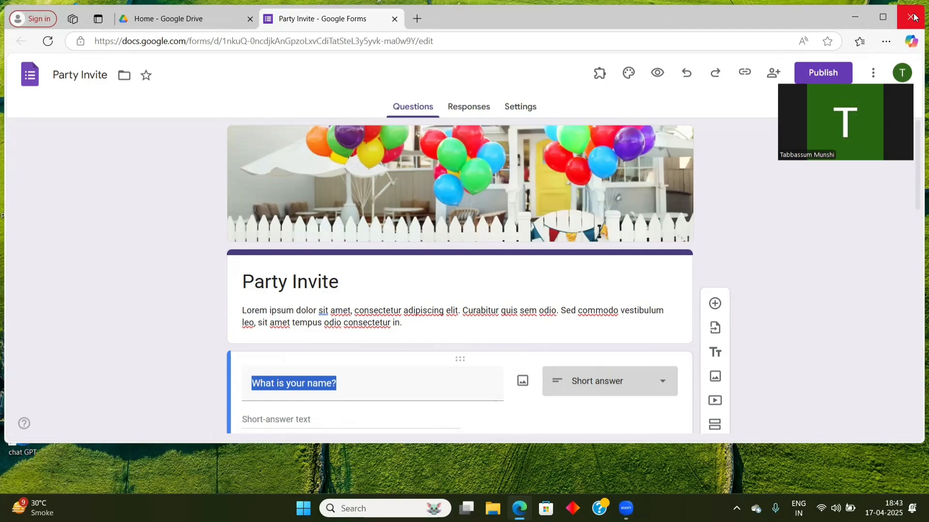
key("Tab")
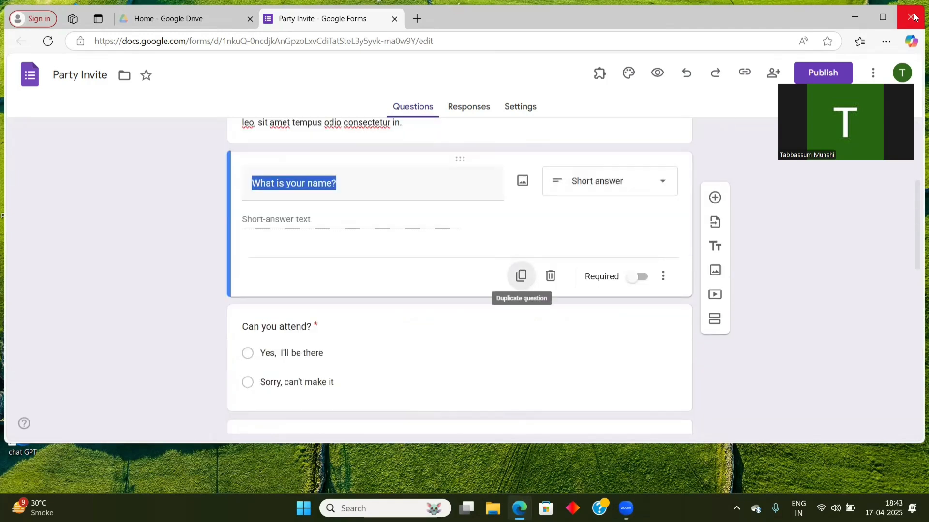
key("Tab")
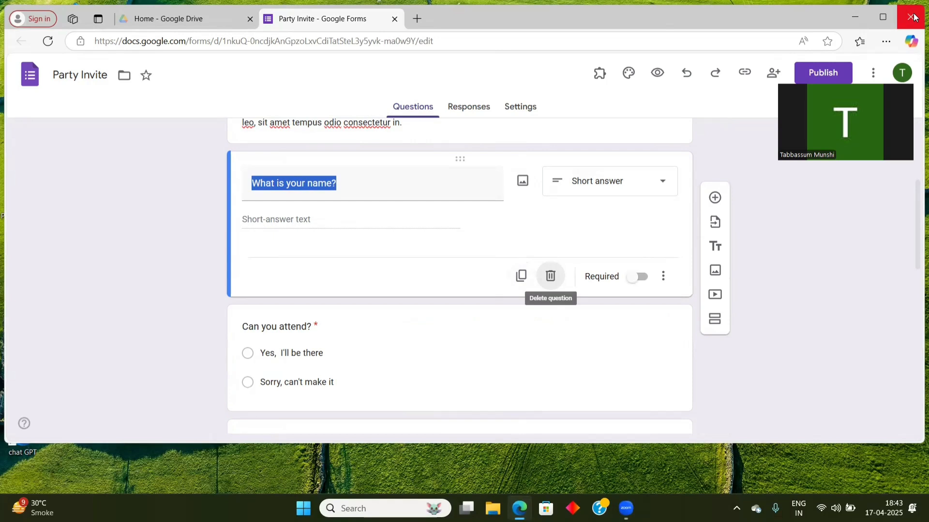
key("Tab")
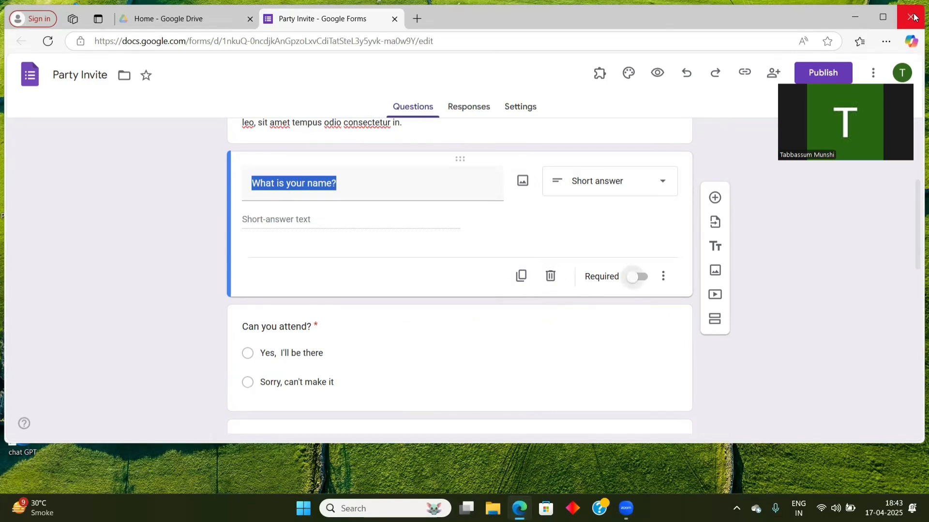
key("space")
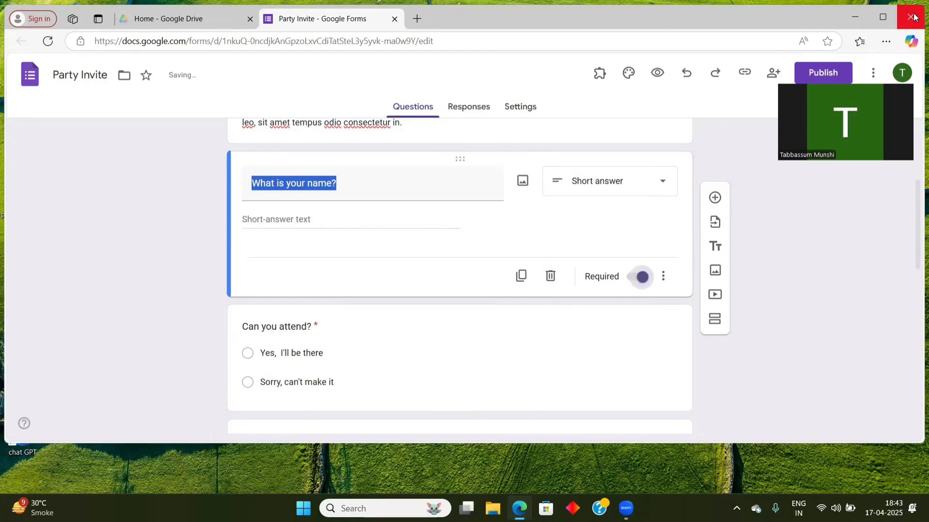
Add response validation to the "What is your name?" question
key("Tab")
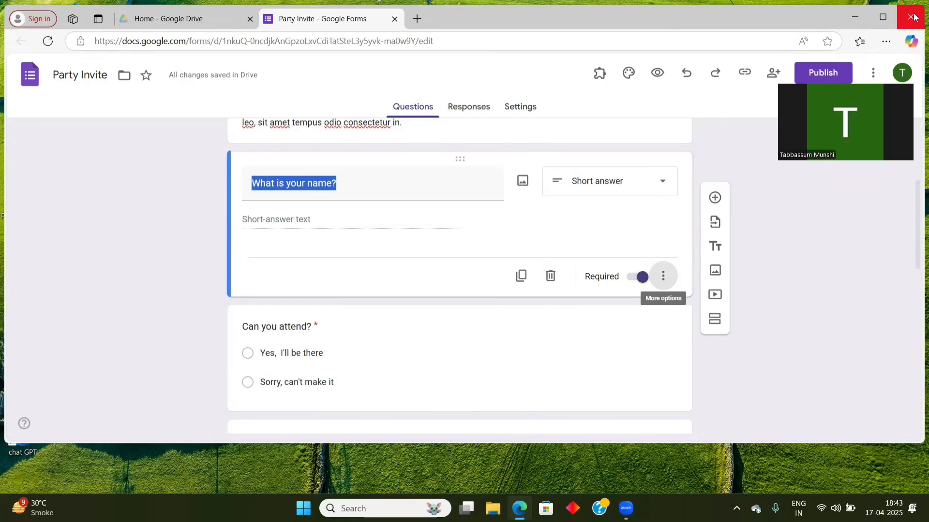
key("Return")
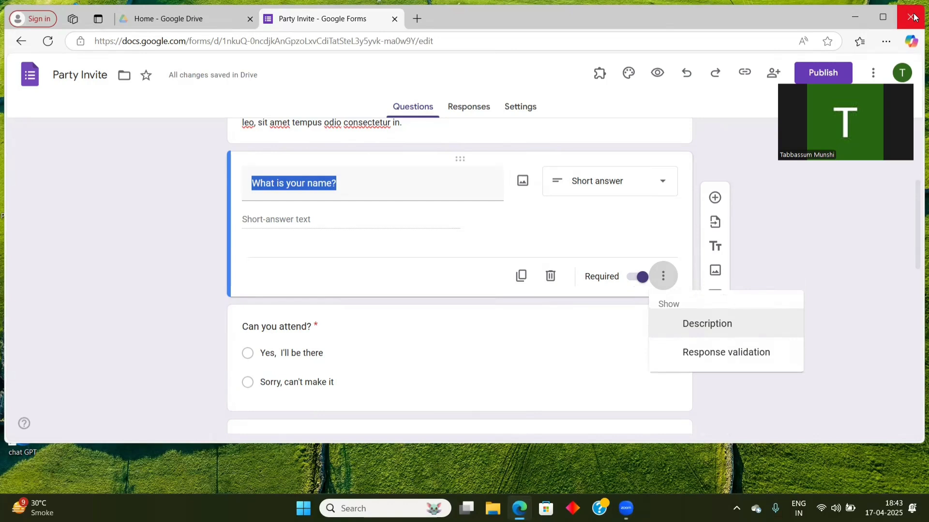
key("Down")
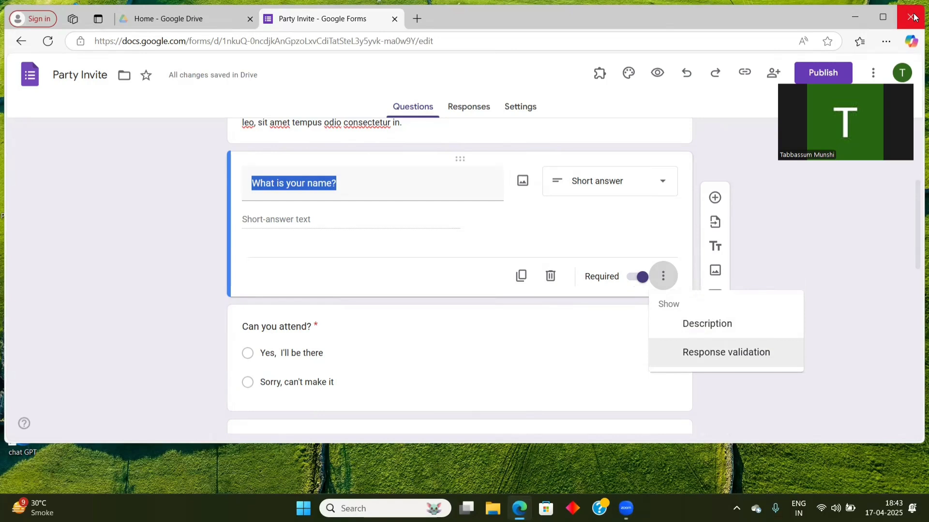
key("Return")
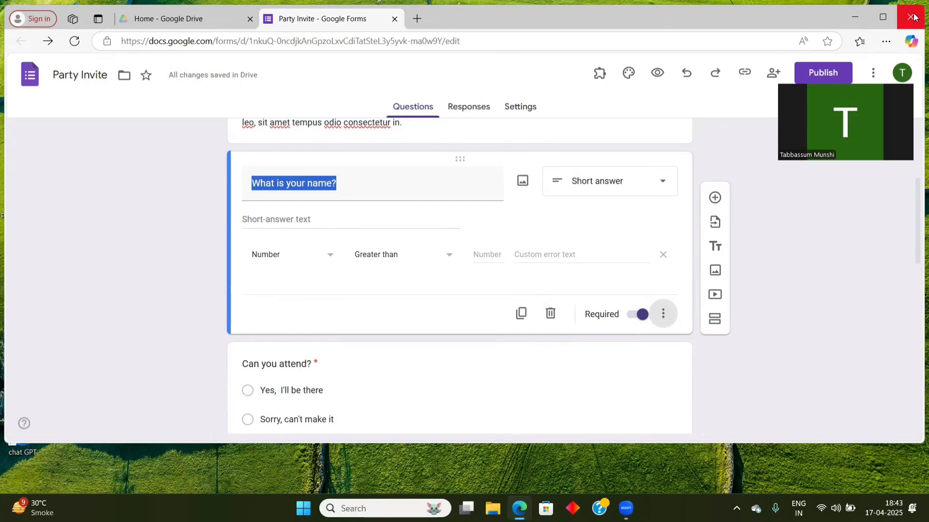
key("Tab")
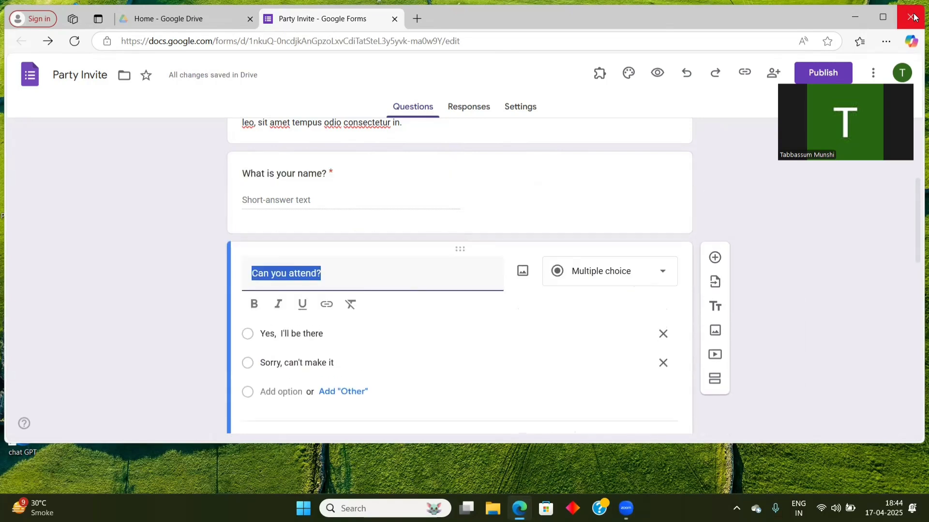
key("shift+Tab")
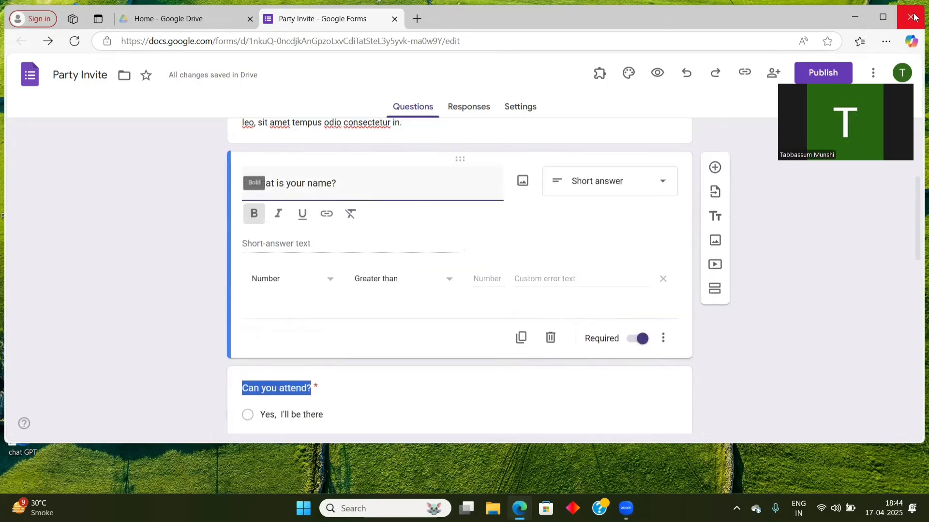
key("ctrl+a")
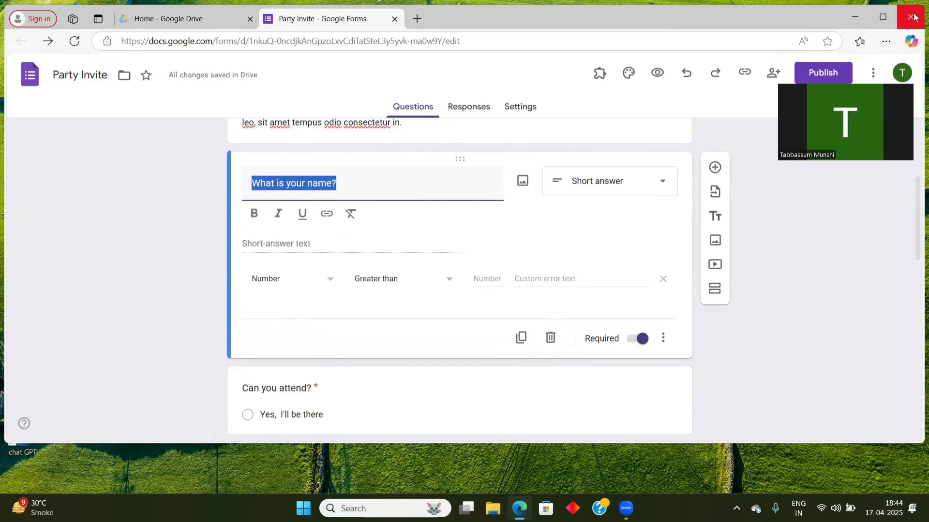
Examine the comparison conditions offered for the Number validation rule of the "What is your name?" question
key("Tab")
key("Tab")
key("Tab")
key("Tab")
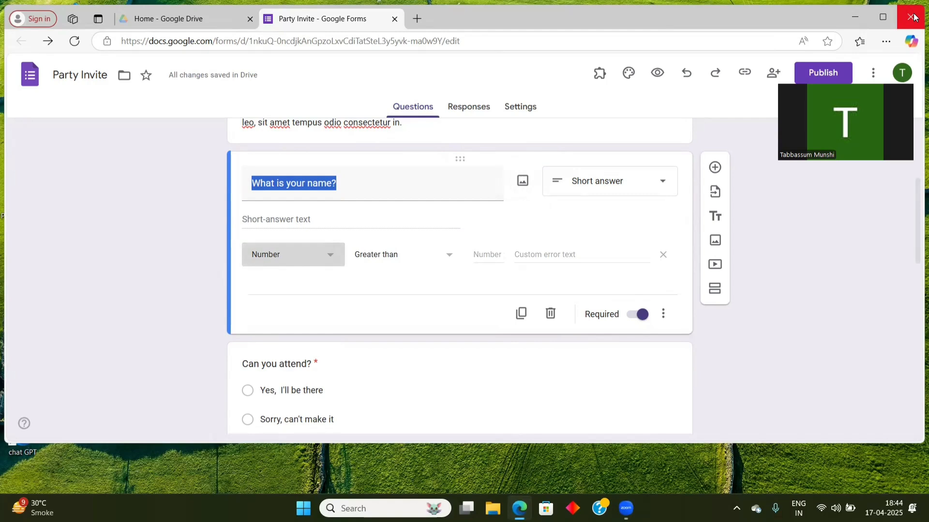
key("Tab")
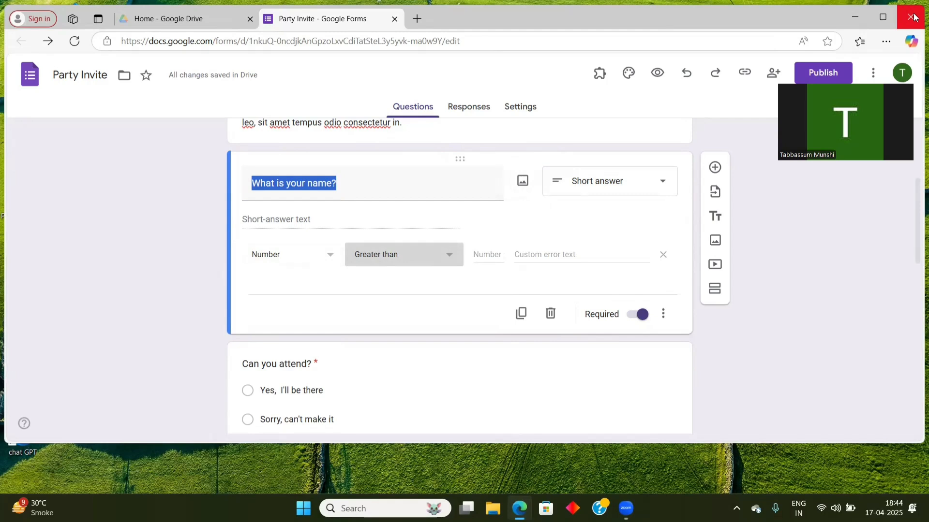
key("Down")
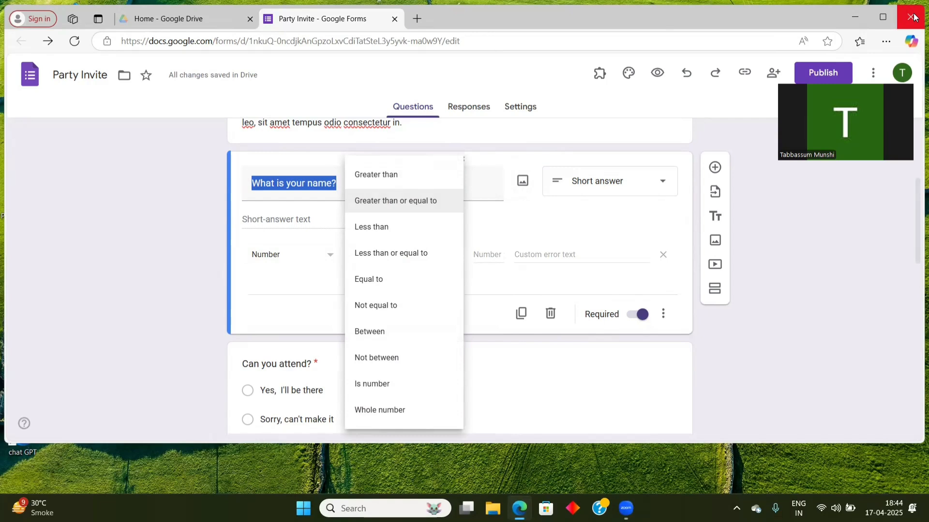
key("Up")
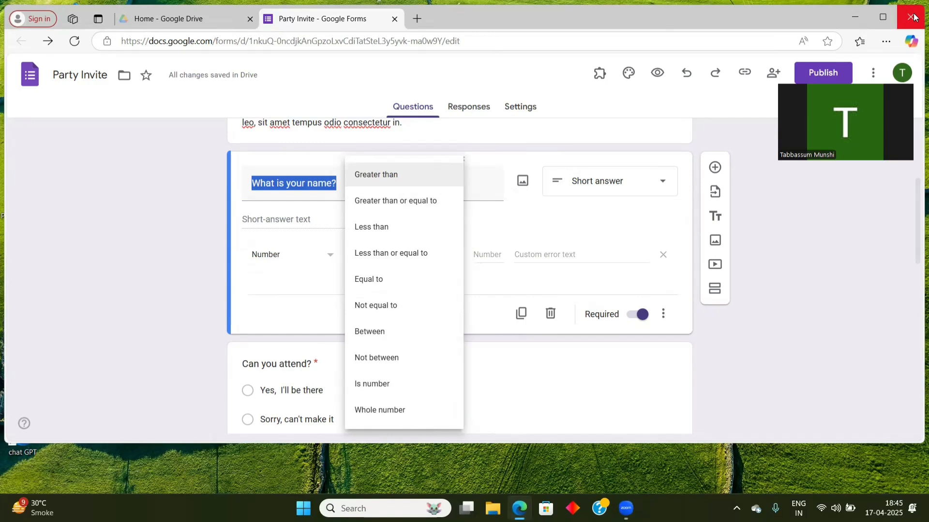
key("Down")
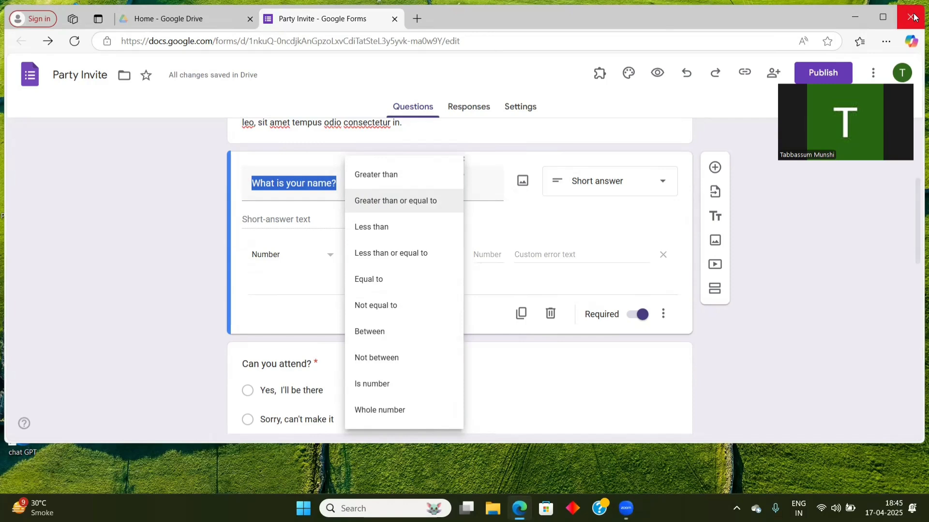
key("Down")
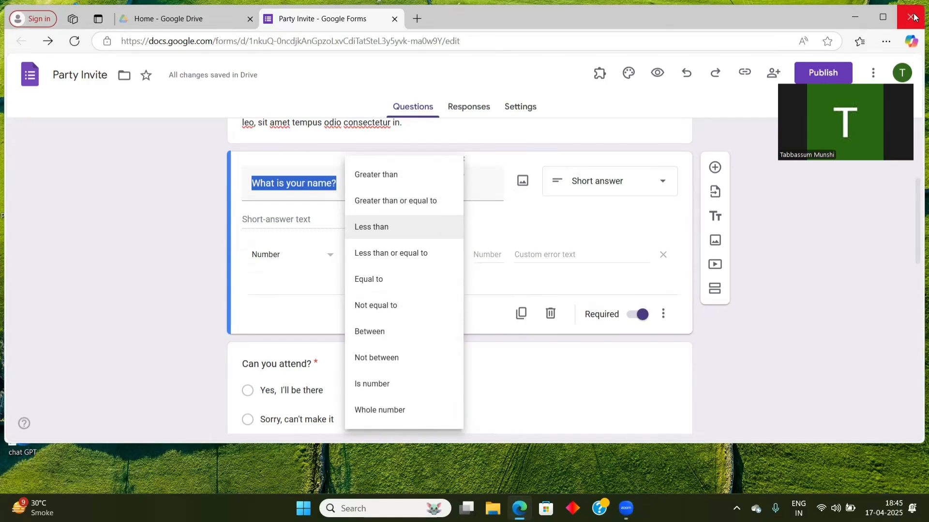
key("Down")
key("Down")
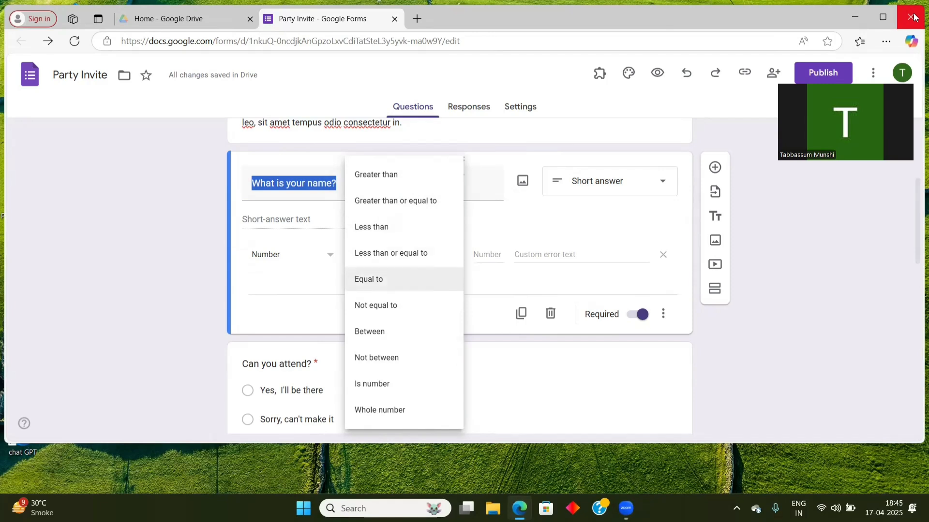
key("Down")
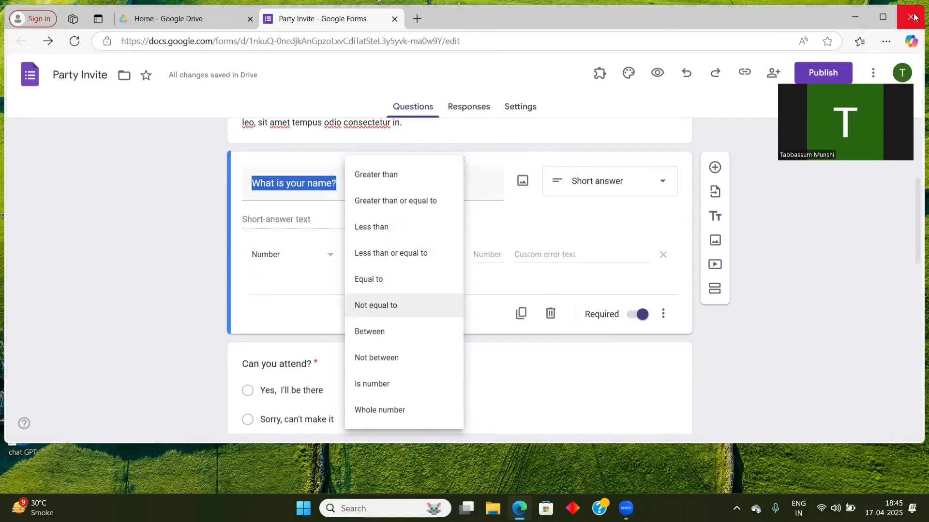
key("Down")
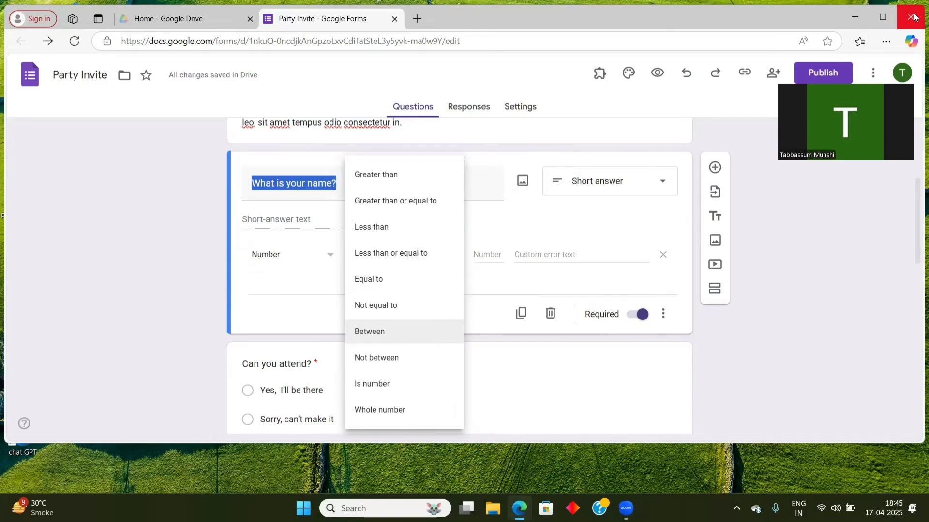
key("Down")
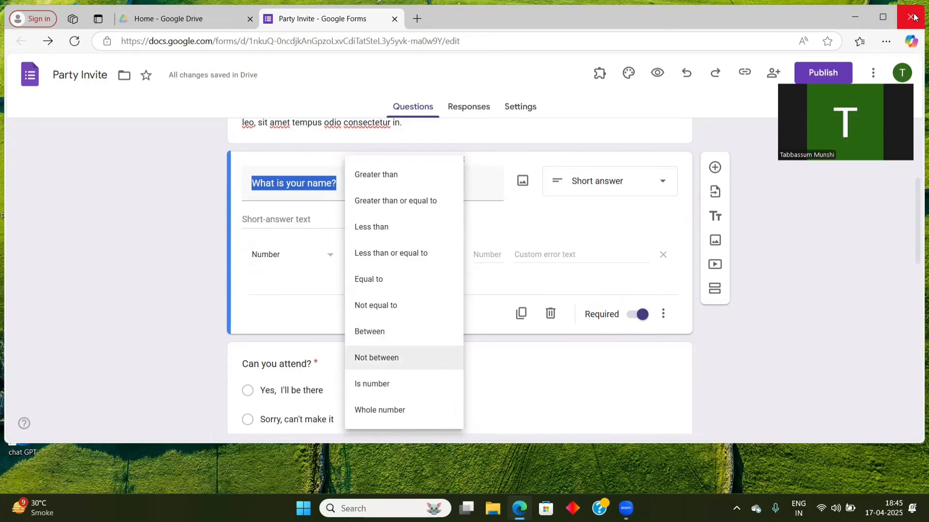
key("Down")
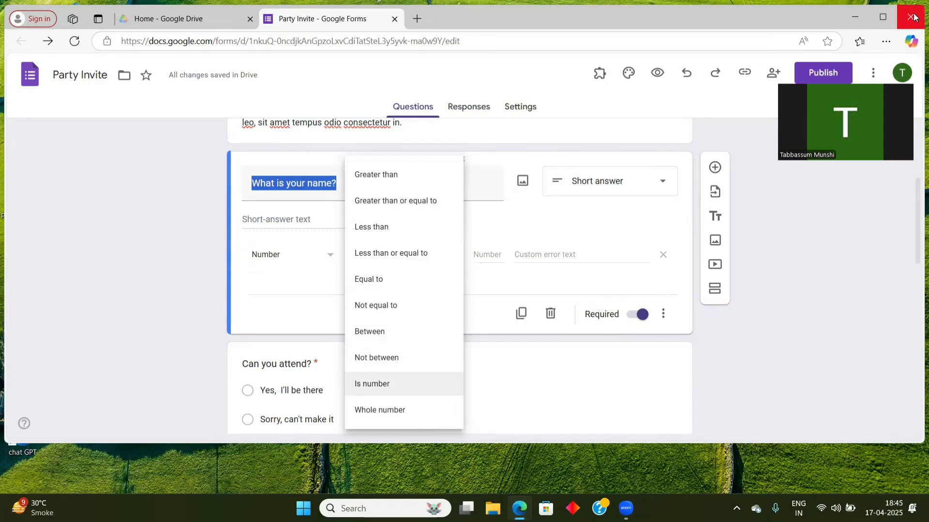
key("Down")
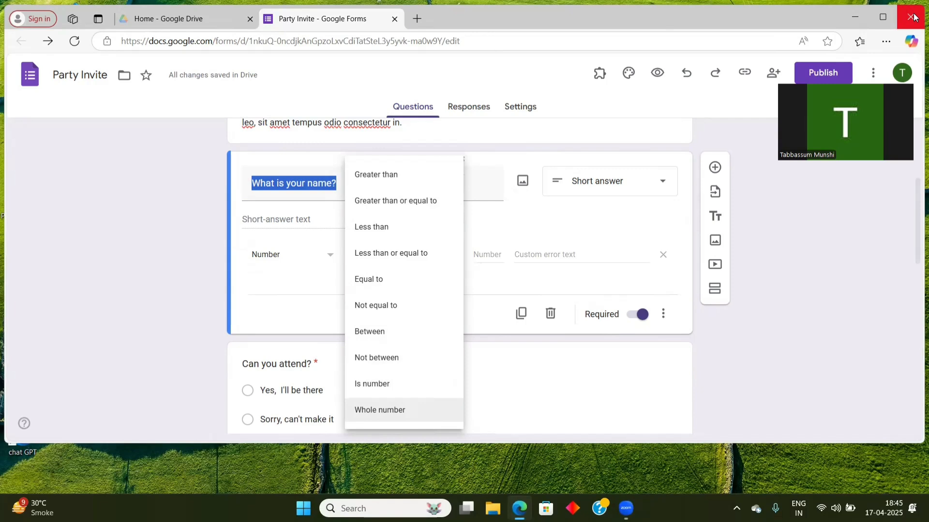
key("Escape")
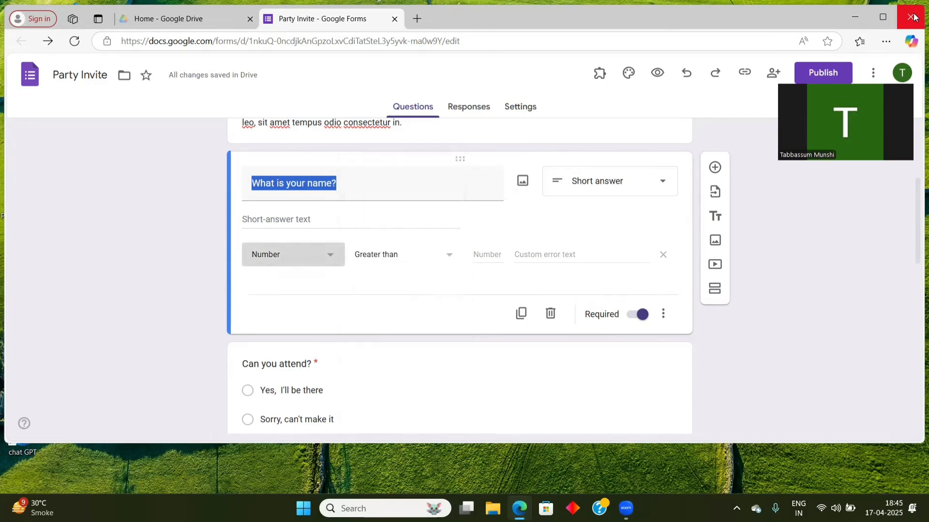
Set the response validation type of the "What is your name?" question to Length
key("Down")
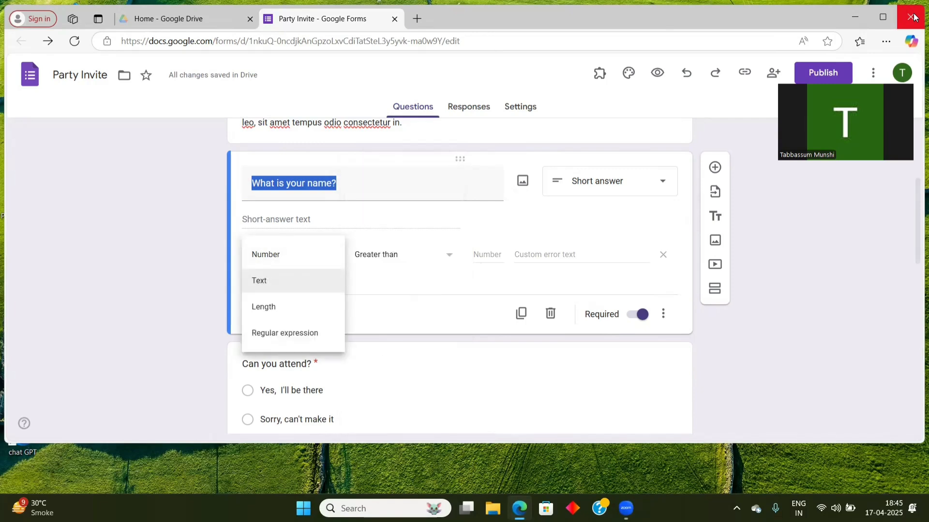
key("Down")
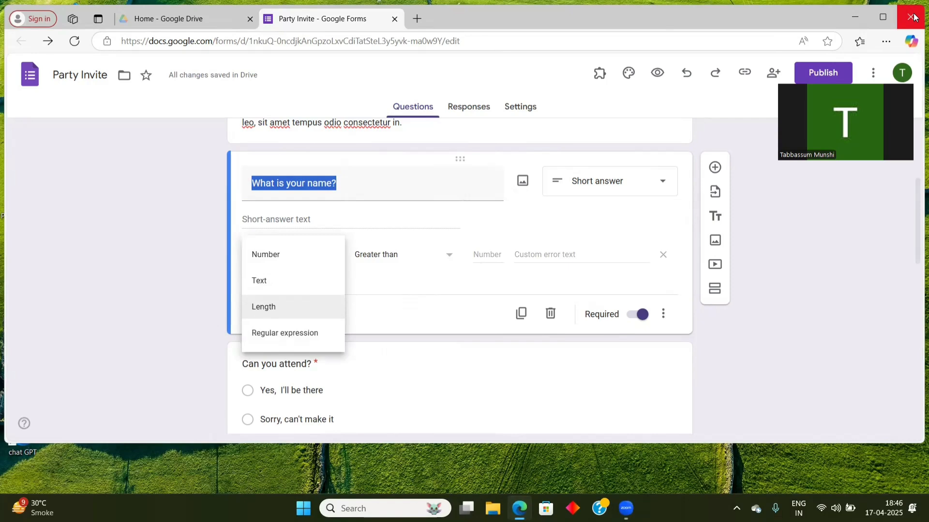
key("Down")
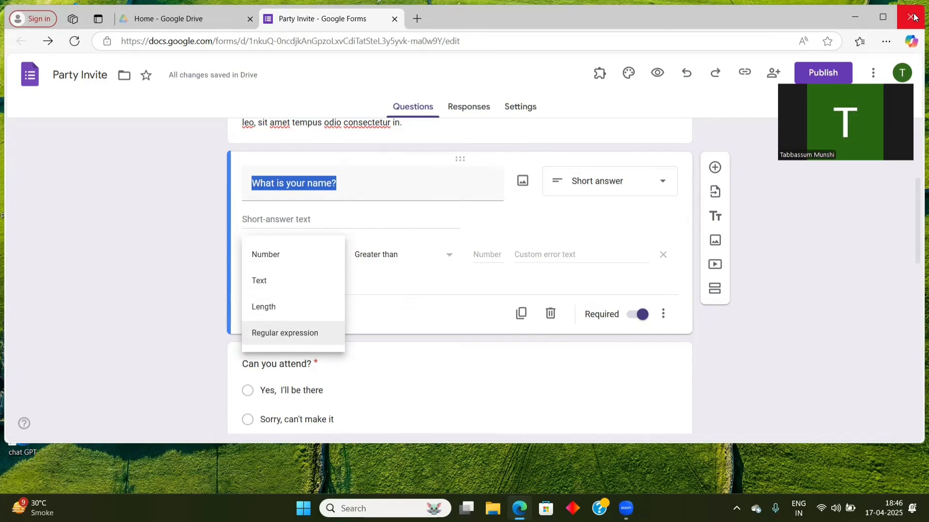
key("Up")
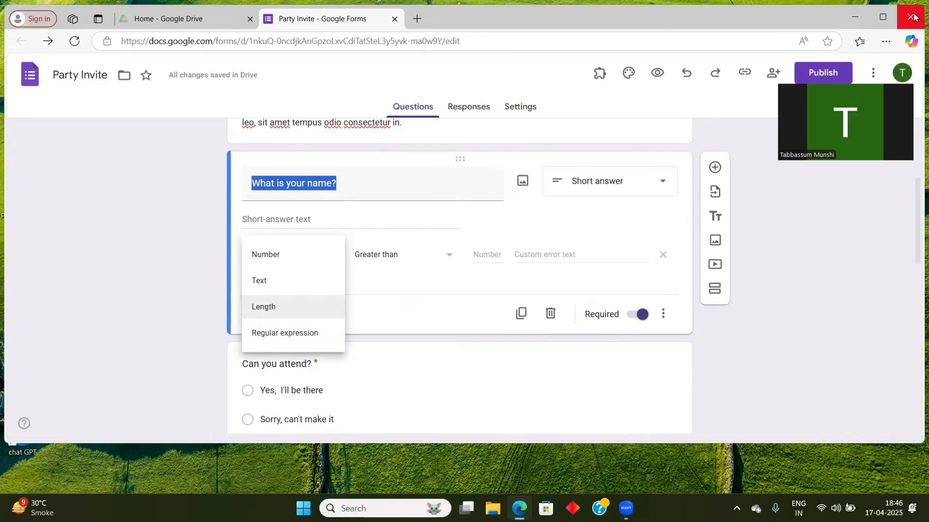
key("Up")
key("Down")
key("Return")
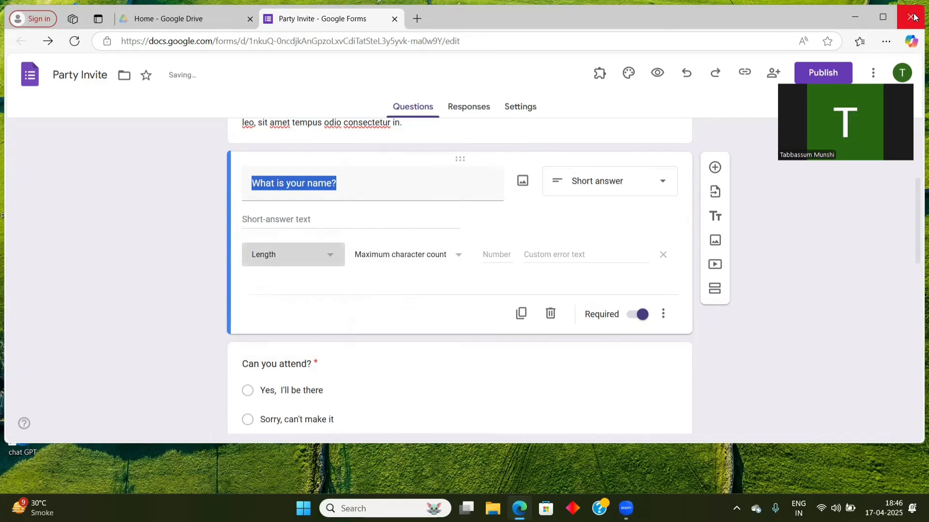
Review the character count conditions, keep Maximum character count, and set its limit to 3
key("Tab")
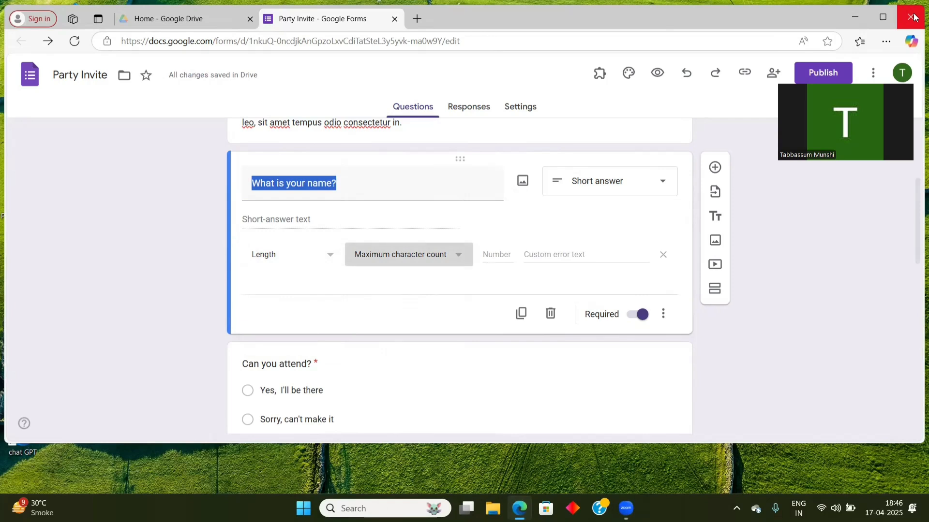
key("Return")
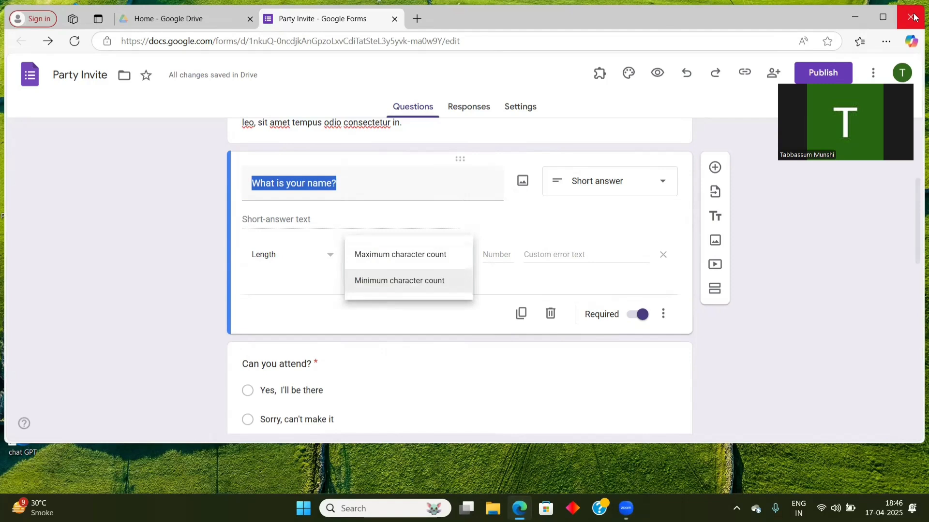
key("Tab")
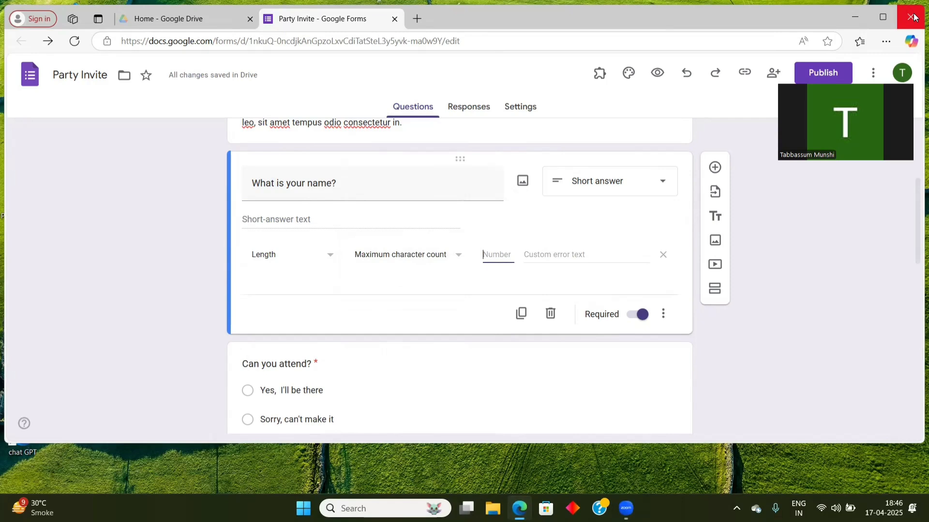
type("3")
key("Tab")
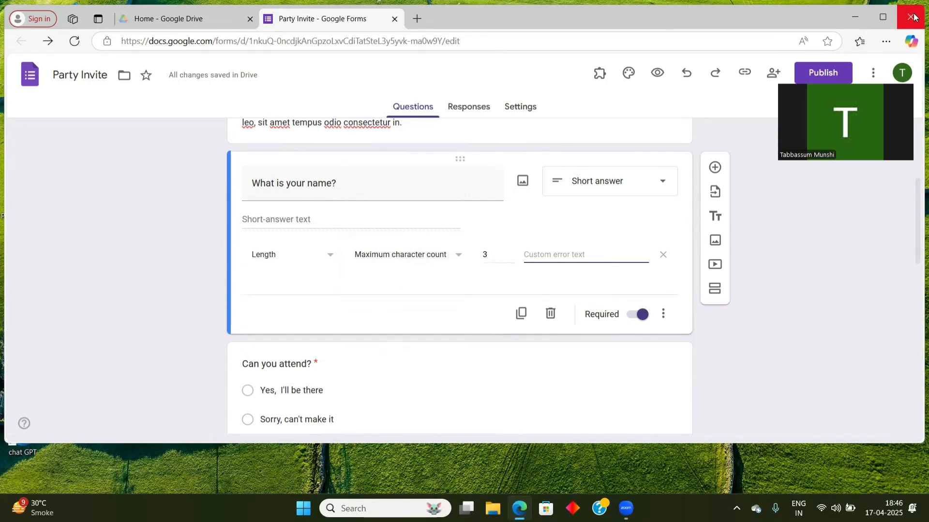
Change the response validation type of the "What is your name?" question to Text
key("shift+Tab")
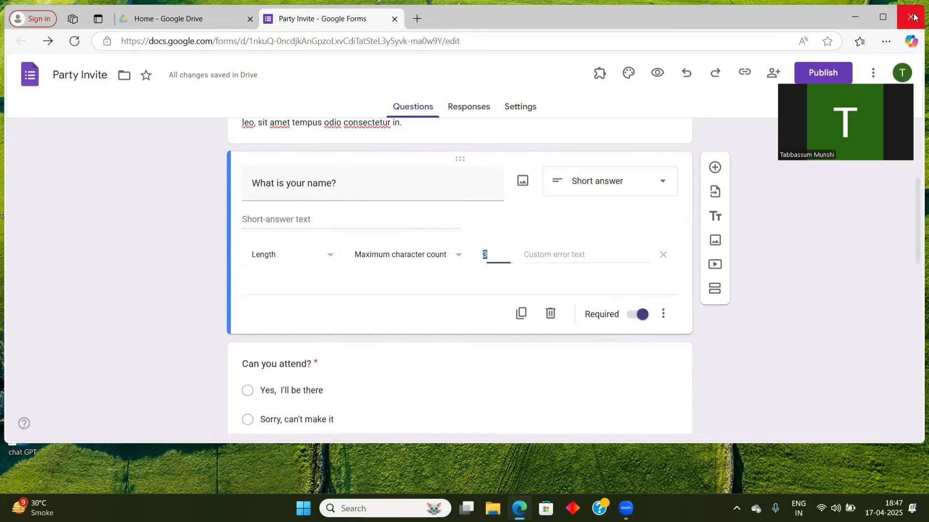
key("shift+Tab")
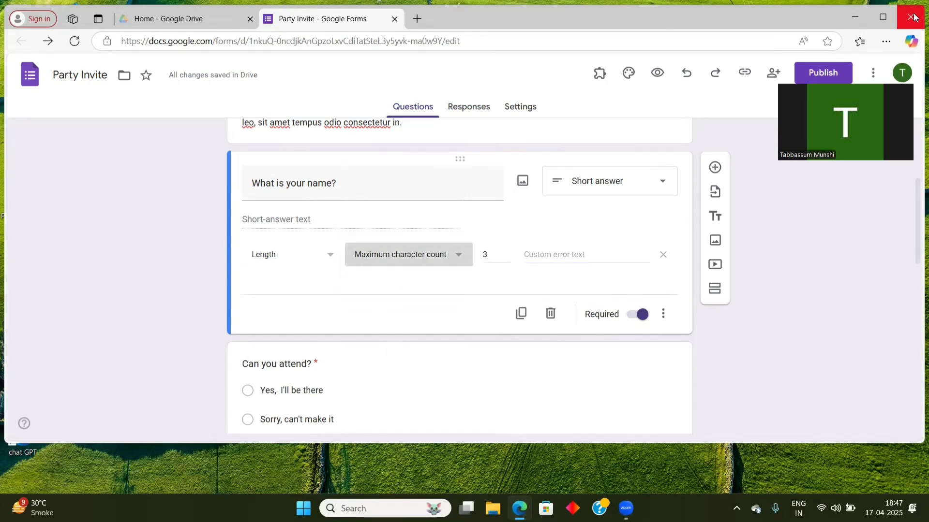
key("shift+Tab")
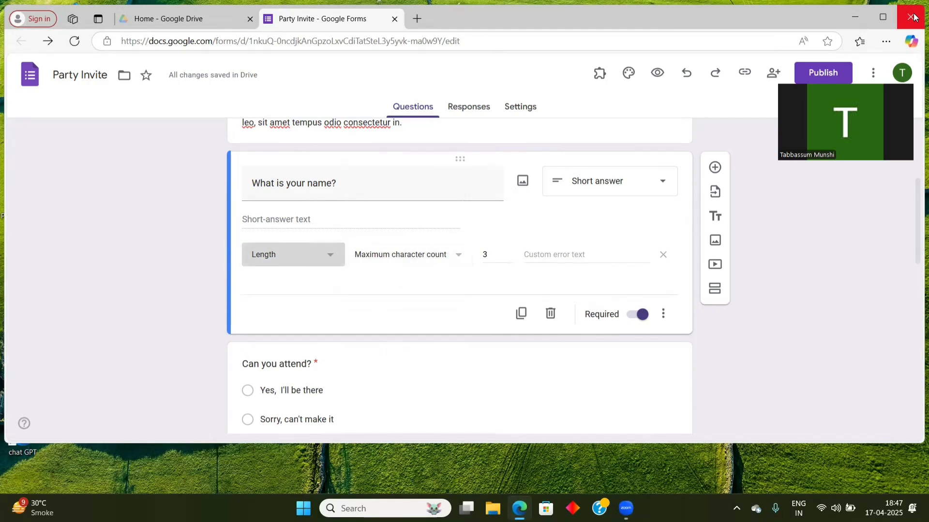
key("Return")
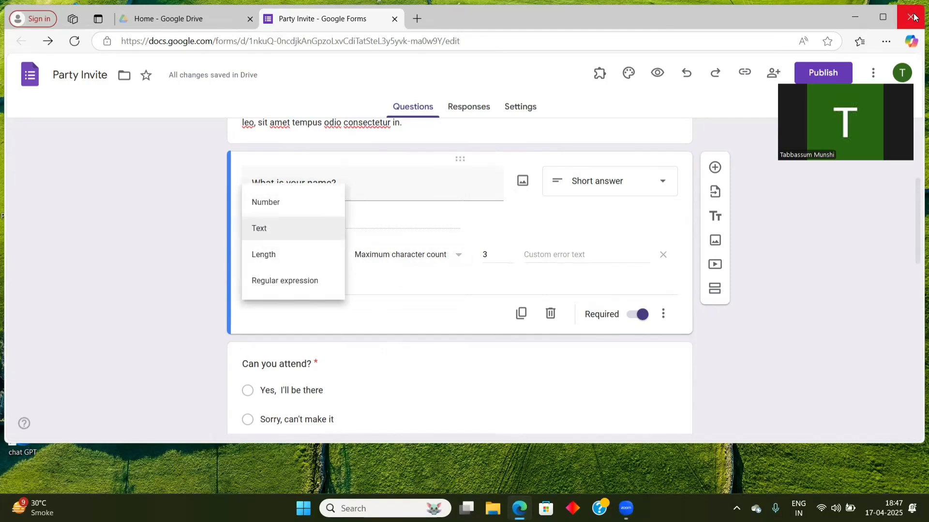
key("Up")
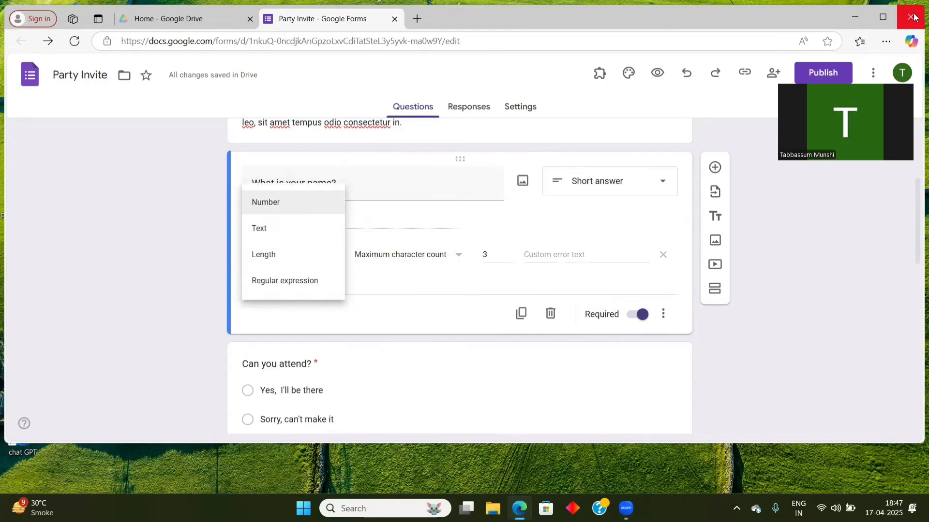
key("Down")
key("Down")
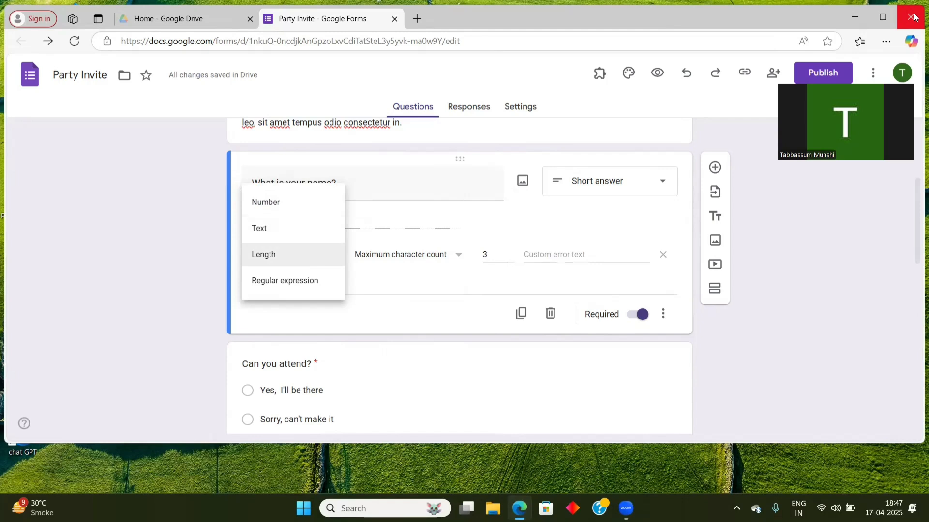
key("Down")
key("Up")
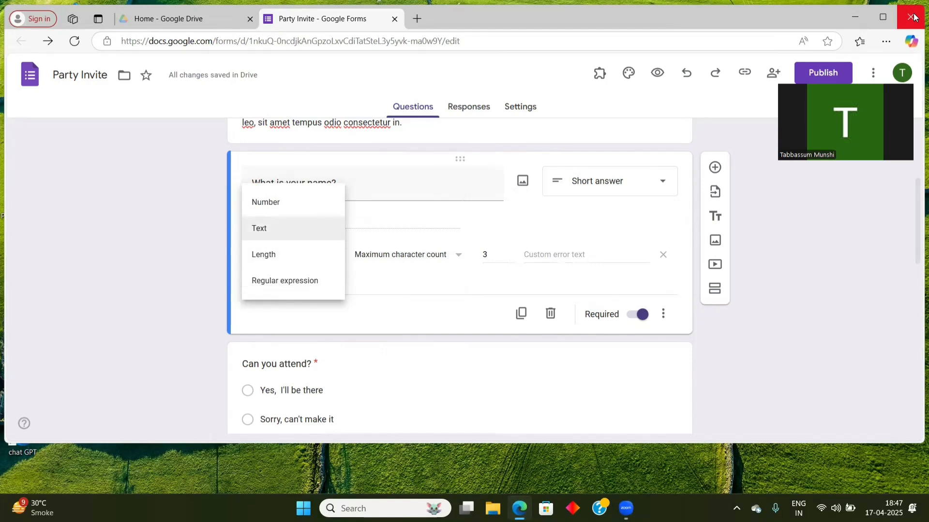
key("Up")
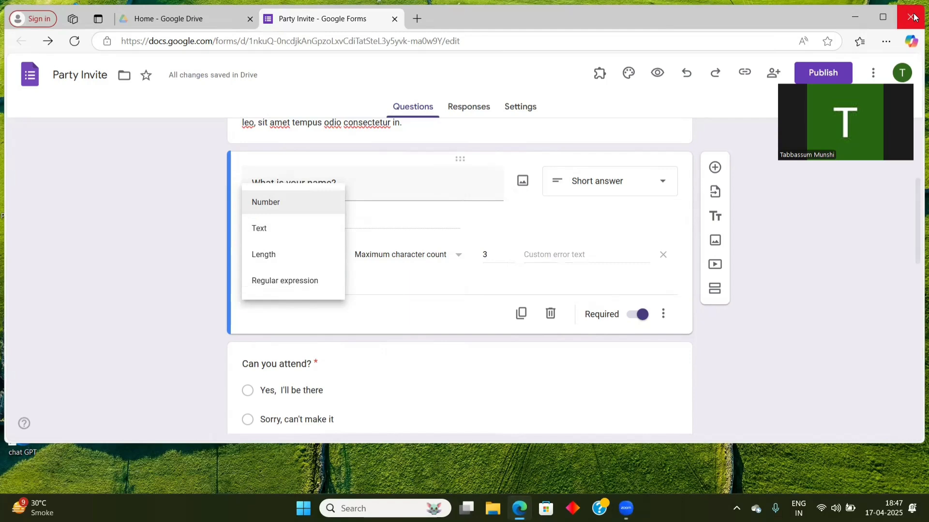
key("Down")
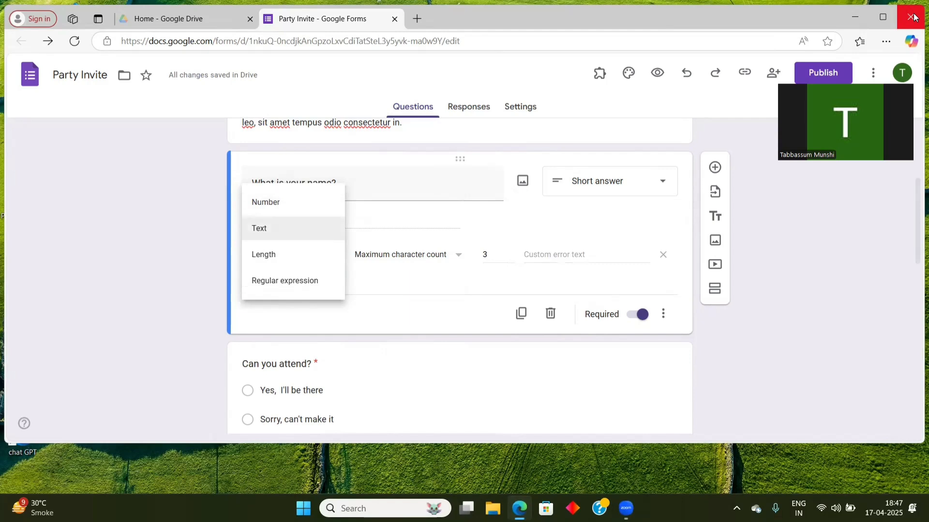
key("Return")
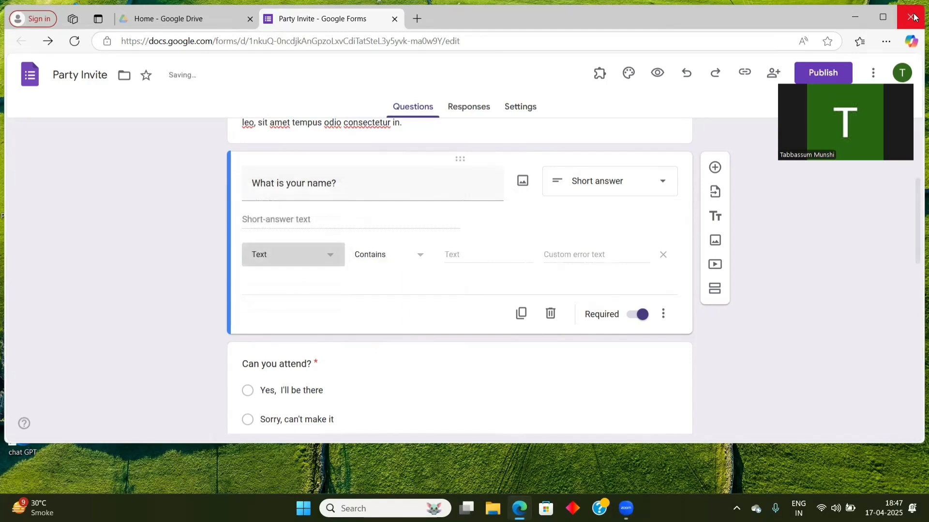
Examine the conditions offered for the Text validation rule of the "What is your name?" question
key("Tab")
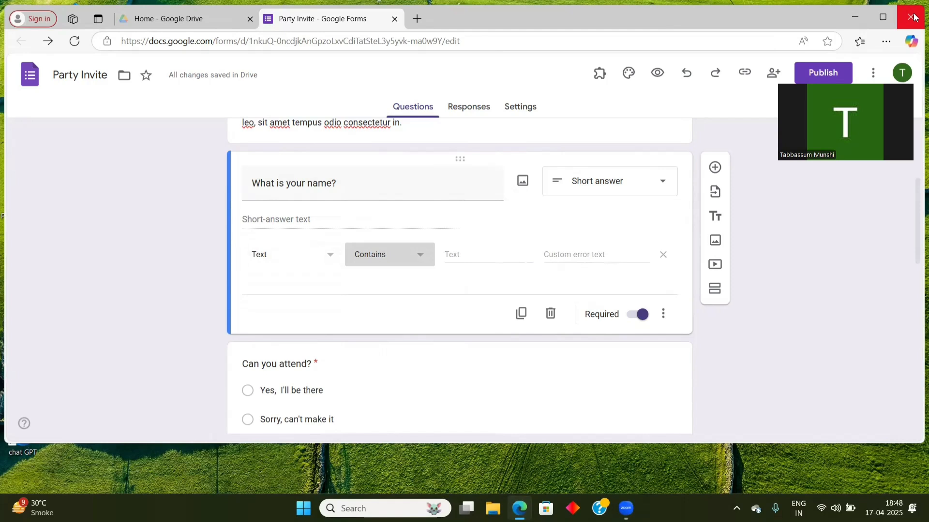
key("Down")
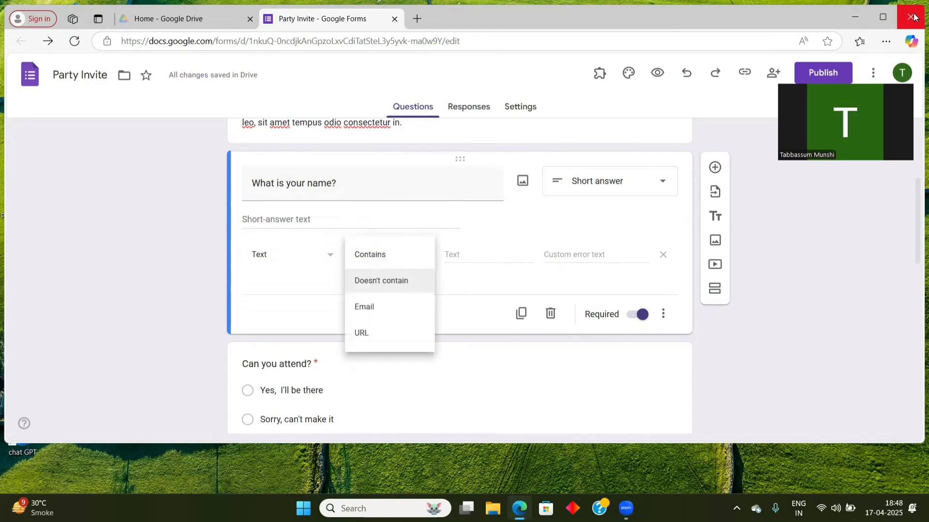
key("Down")
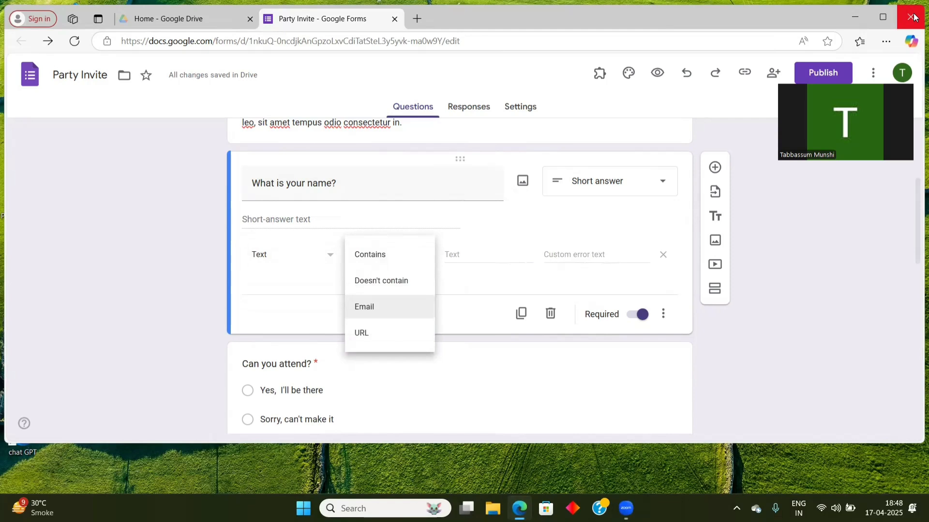
key("Down")
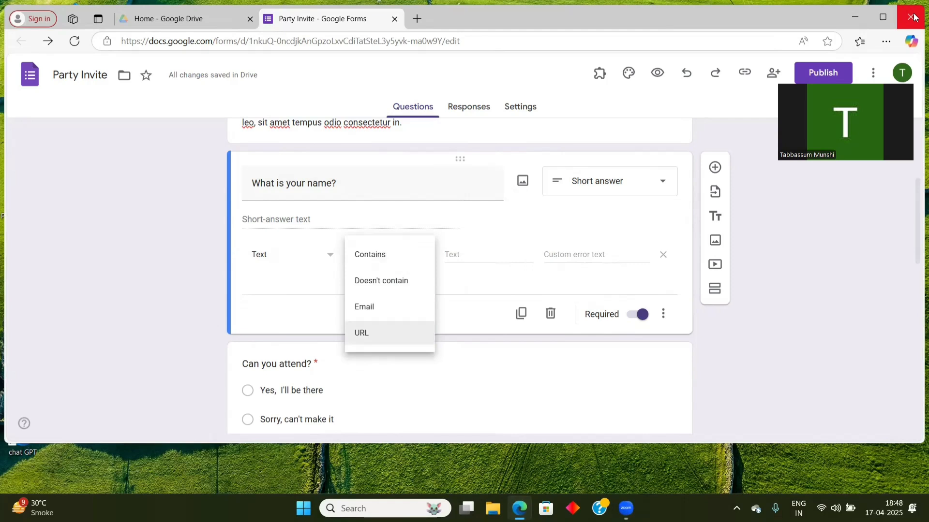
key("alt+Tab")
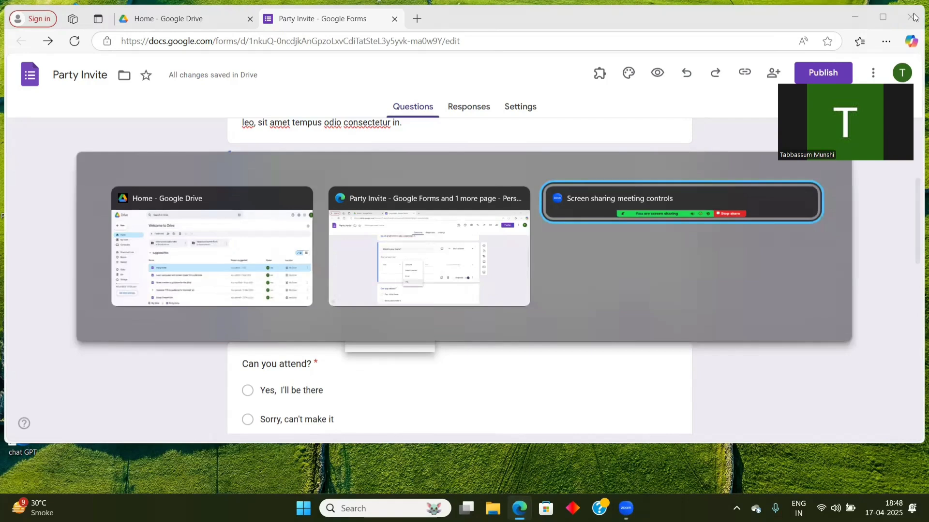